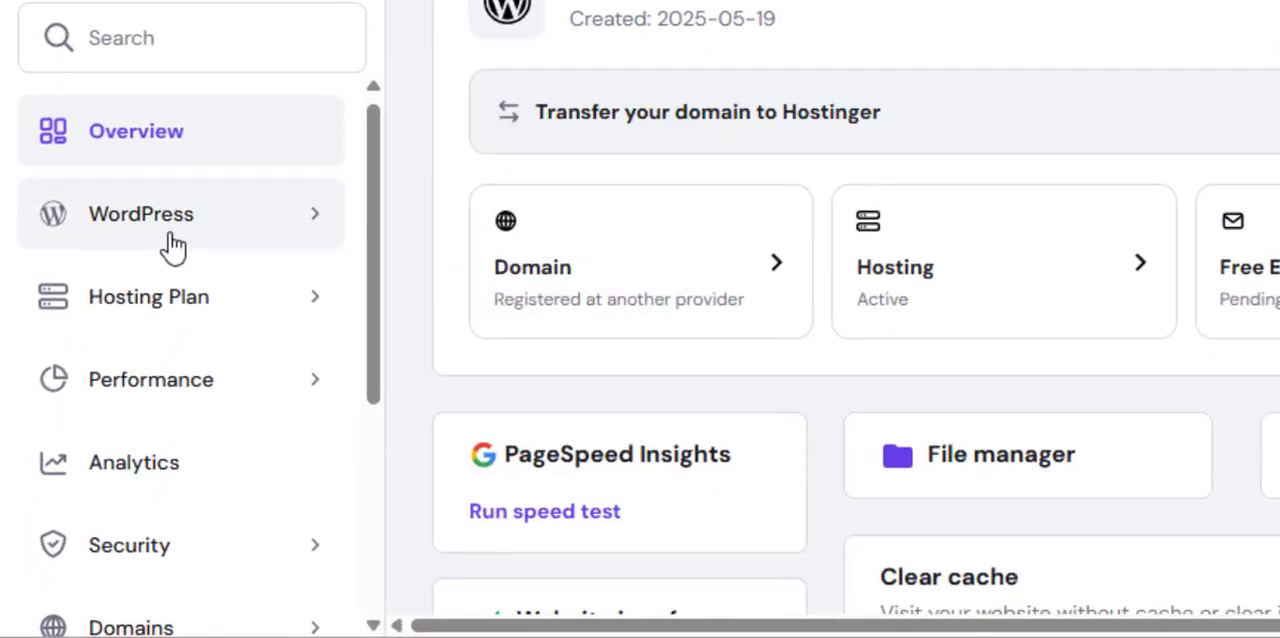
Open the subdomain settings of vetandpets.in and enter blog as the new subdomain name
{"action": "scroll", "coordinate": [166, 246], "scroll_direction": "down", "scroll_amount": 3}
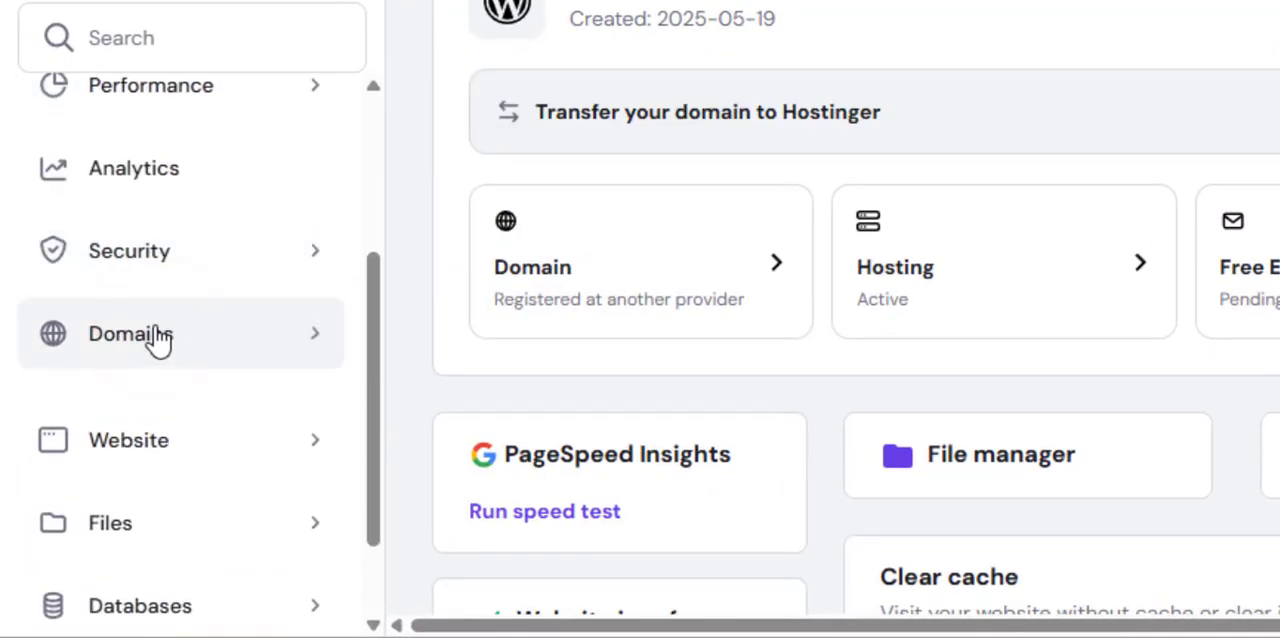
{"action": "left_click", "coordinate": [160, 338]}
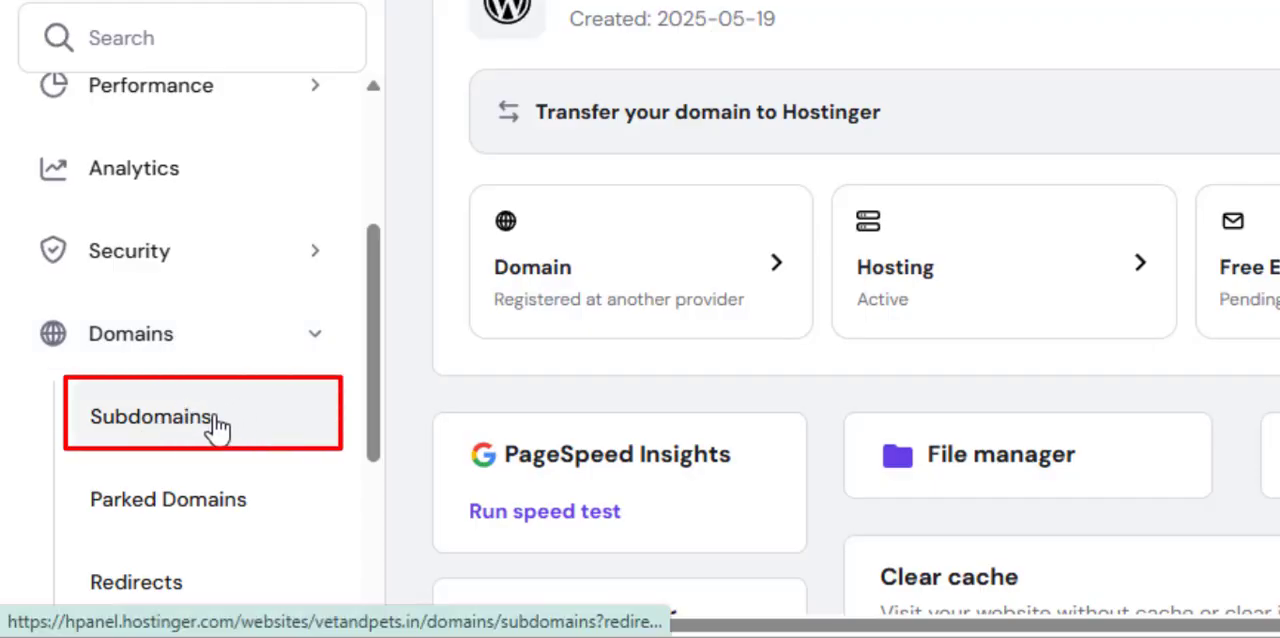
{"action": "left_click", "coordinate": [197, 432]}
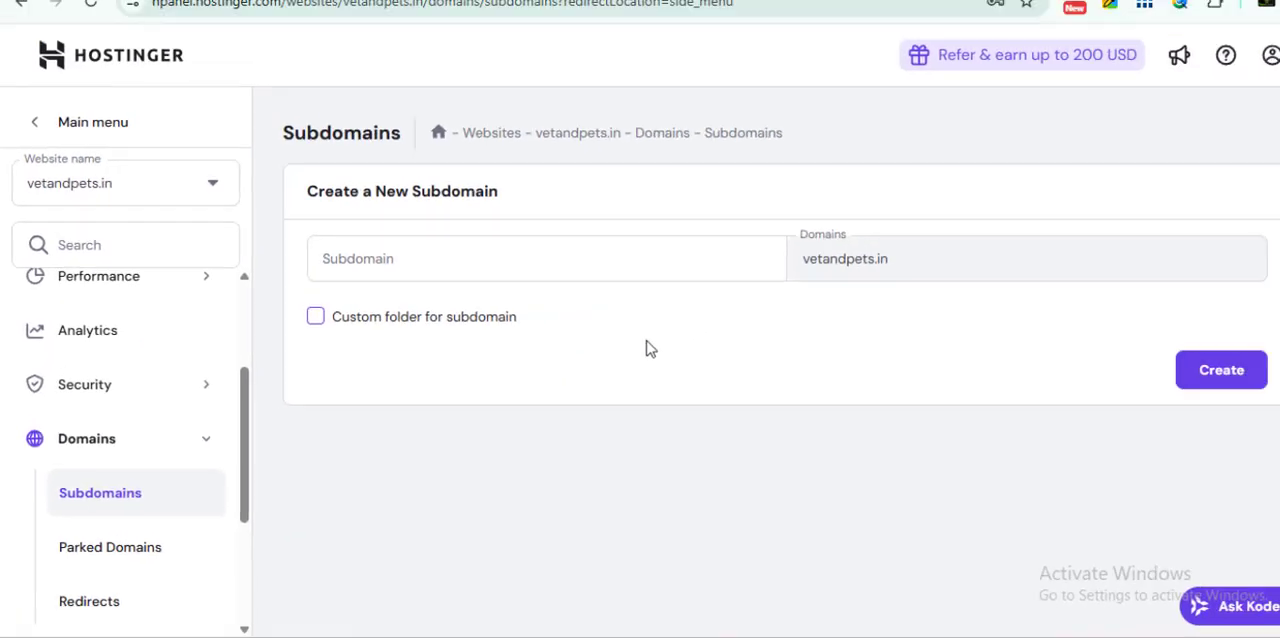
{"action": "left_click", "coordinate": [414, 286]}
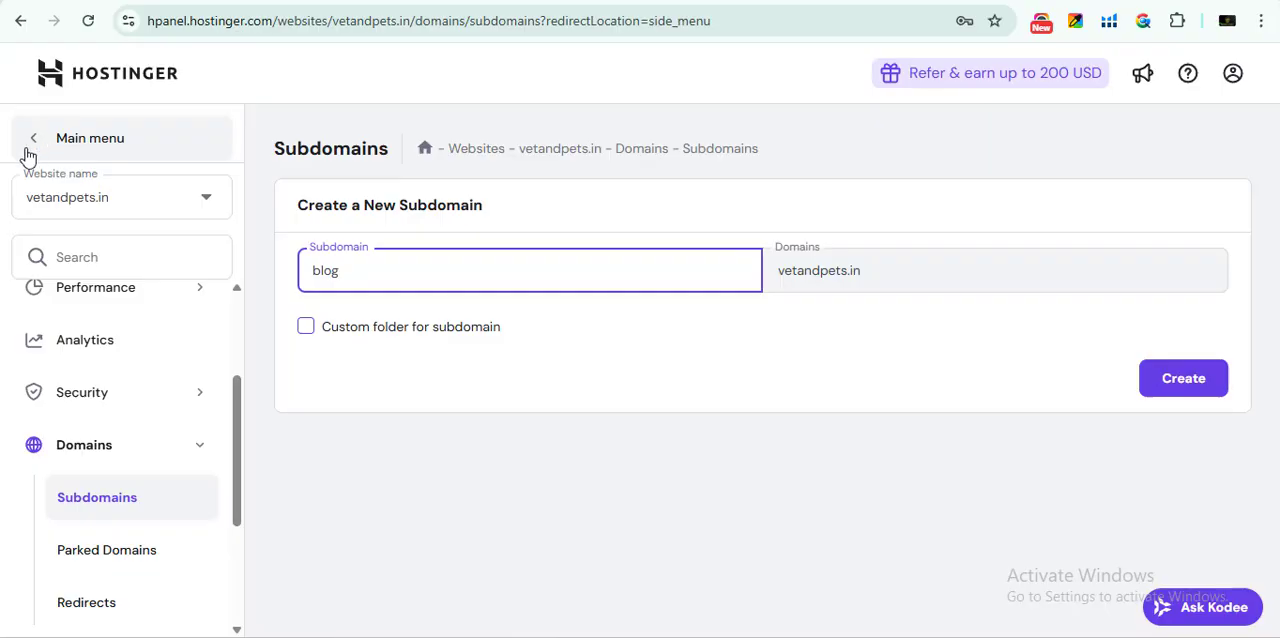
Return to the websites list and start adding a WordPress website to the Business Web Hosting plan
{"action": "left_click", "coordinate": [25, 138]}
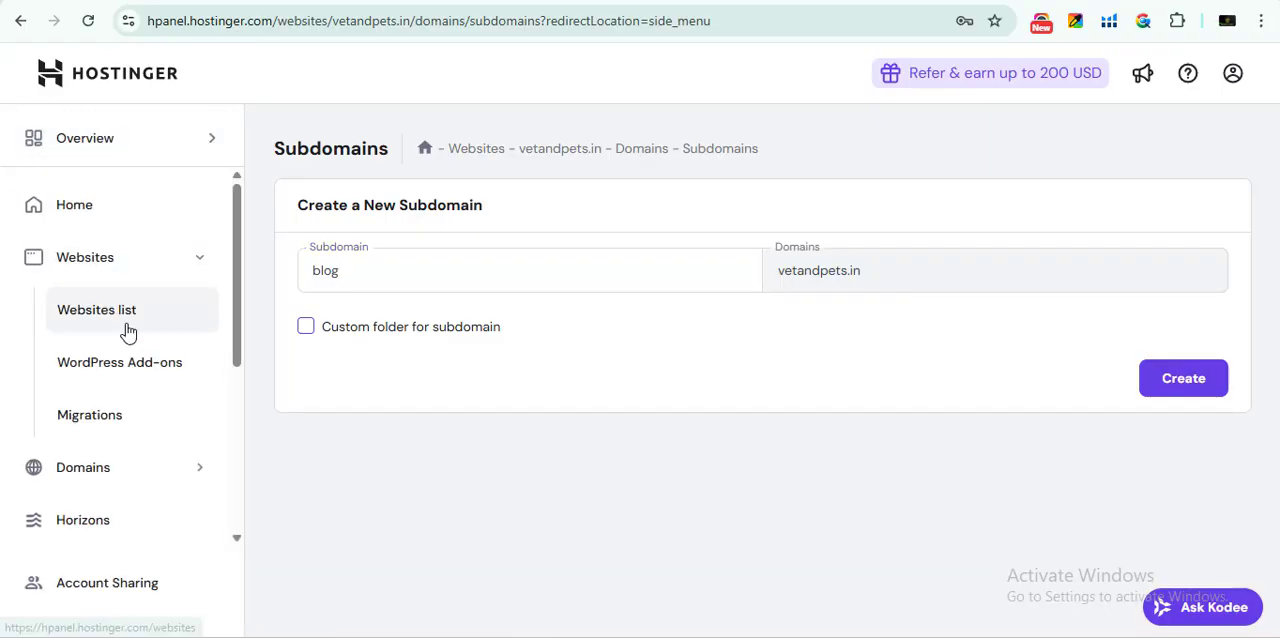
{"action": "left_click", "coordinate": [150, 311]}
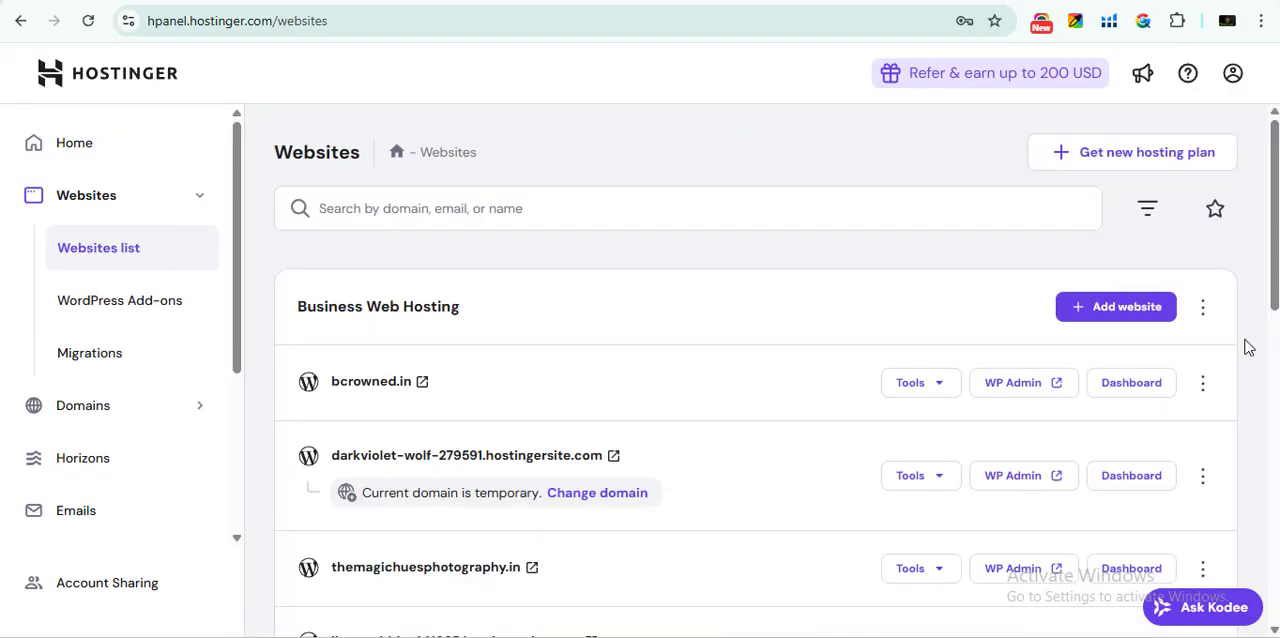
{"action": "left_click", "coordinate": [1106, 316]}
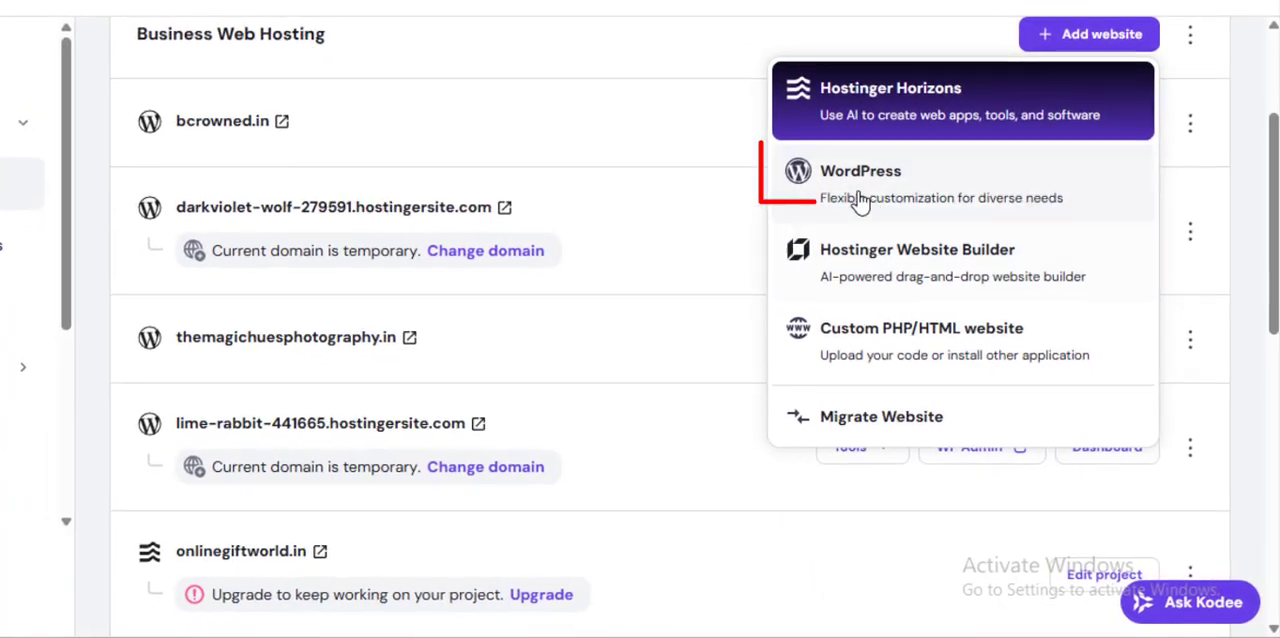
{"action": "left_click", "coordinate": [962, 436]}
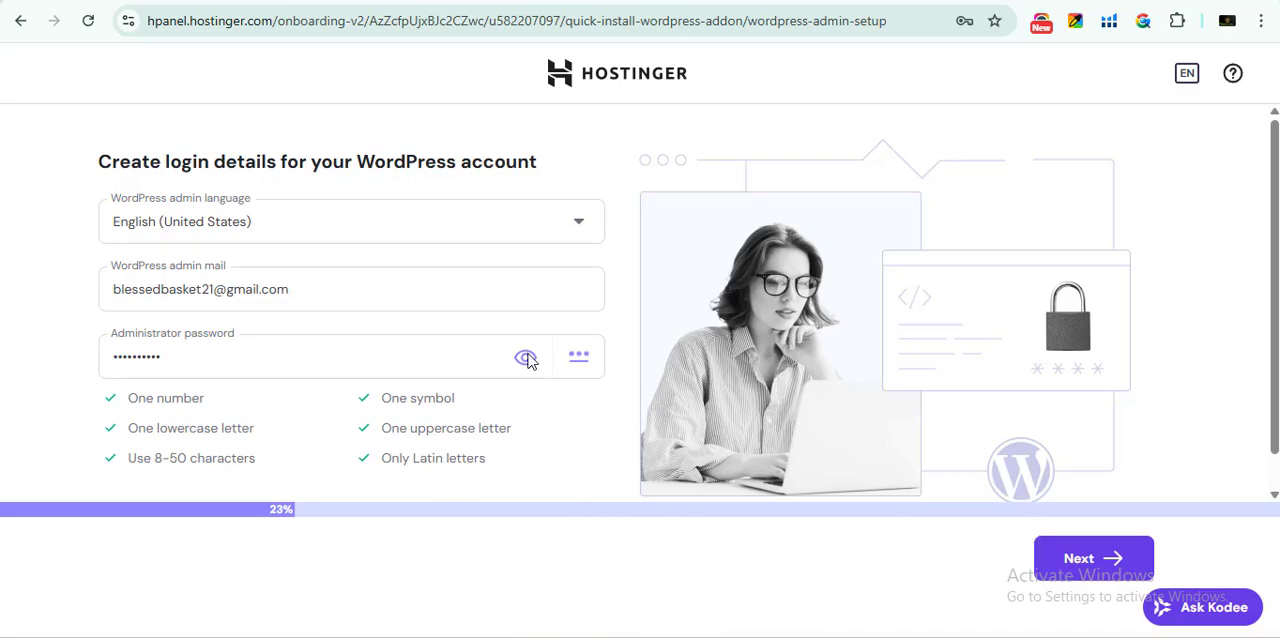
Review the WordPress admin login details, continue with them, and choose to create a blank site
{"action": "left_click", "coordinate": [1116, 566]}
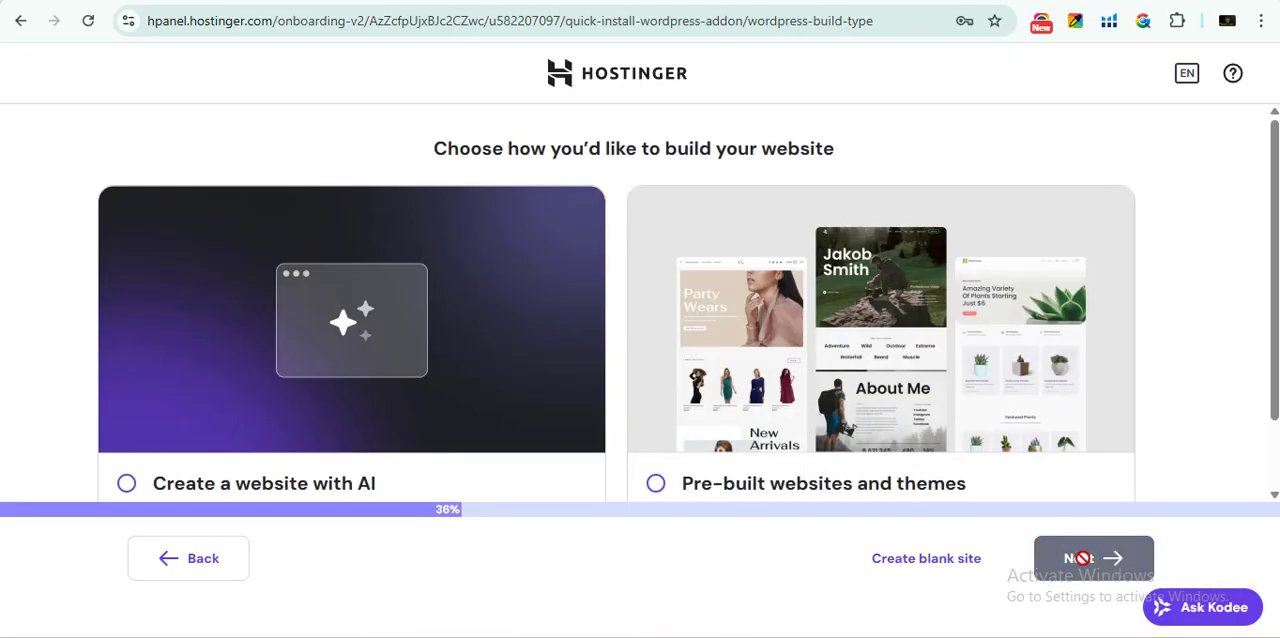
{"action": "left_click", "coordinate": [222, 576]}
{"action": "left_click_drag", "start_coordinate": [343, 286], "coordinate": [113, 305]}
{"action": "left_click", "coordinate": [220, 363]}
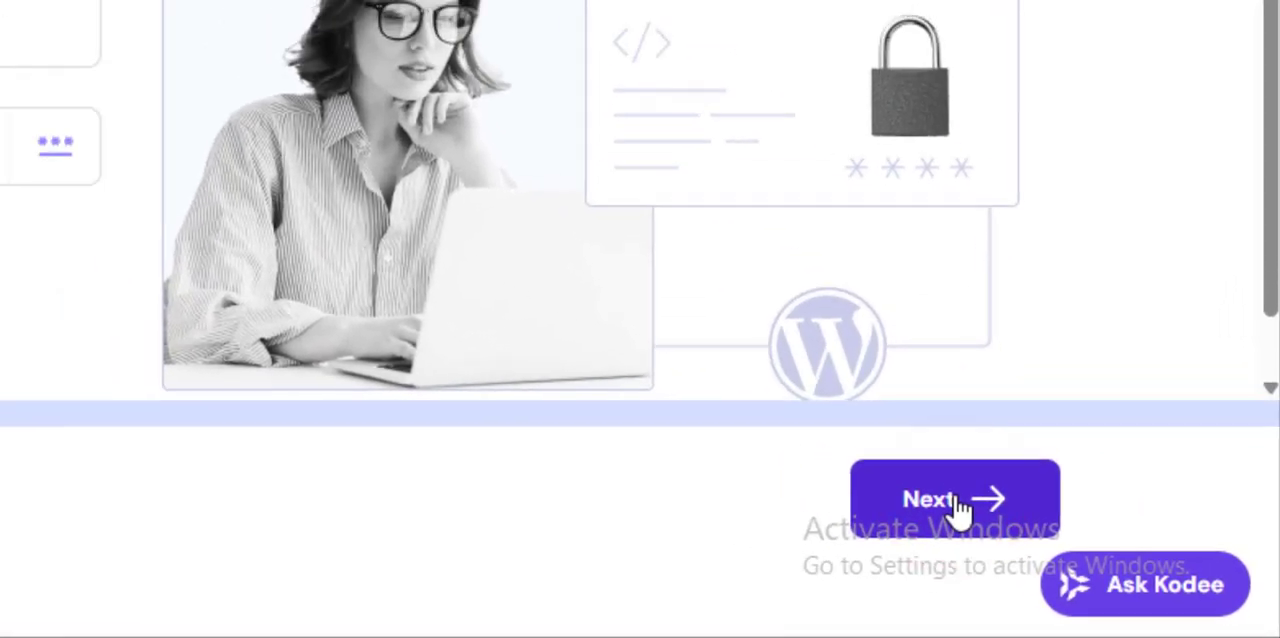
{"action": "left_click", "coordinate": [1093, 558]}
{"action": "scroll", "coordinate": [640, 440], "scroll_direction": "down", "scroll_amount": 1}
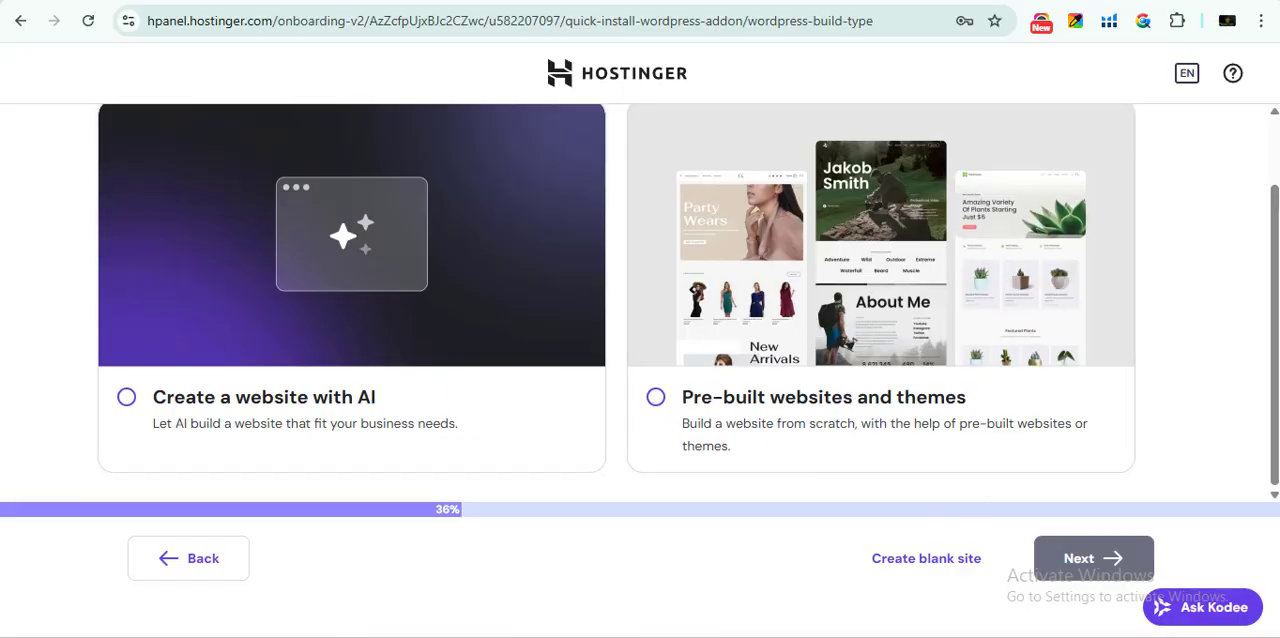
{"action": "left_click", "coordinate": [908, 572]}
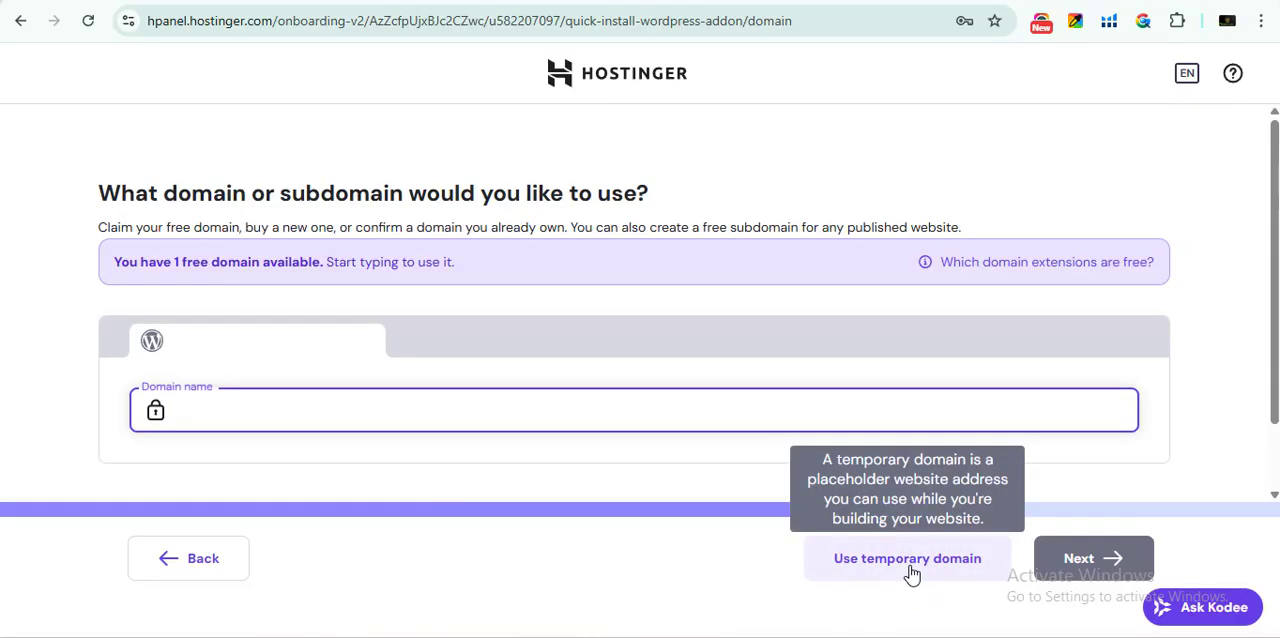
Set the site's domain to the free subdomain blog.onlinegiftworld.in and install WordPress on it
{"action": "left_click", "coordinate": [278, 416]}
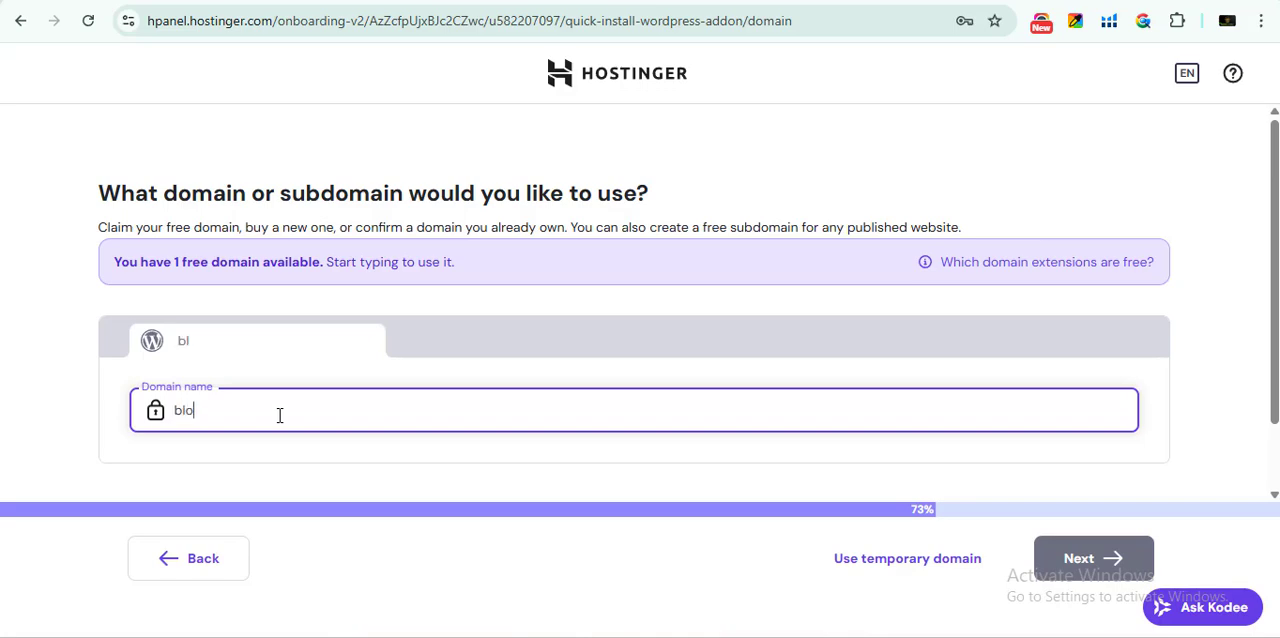
{"action": "type", "text": "blog"}
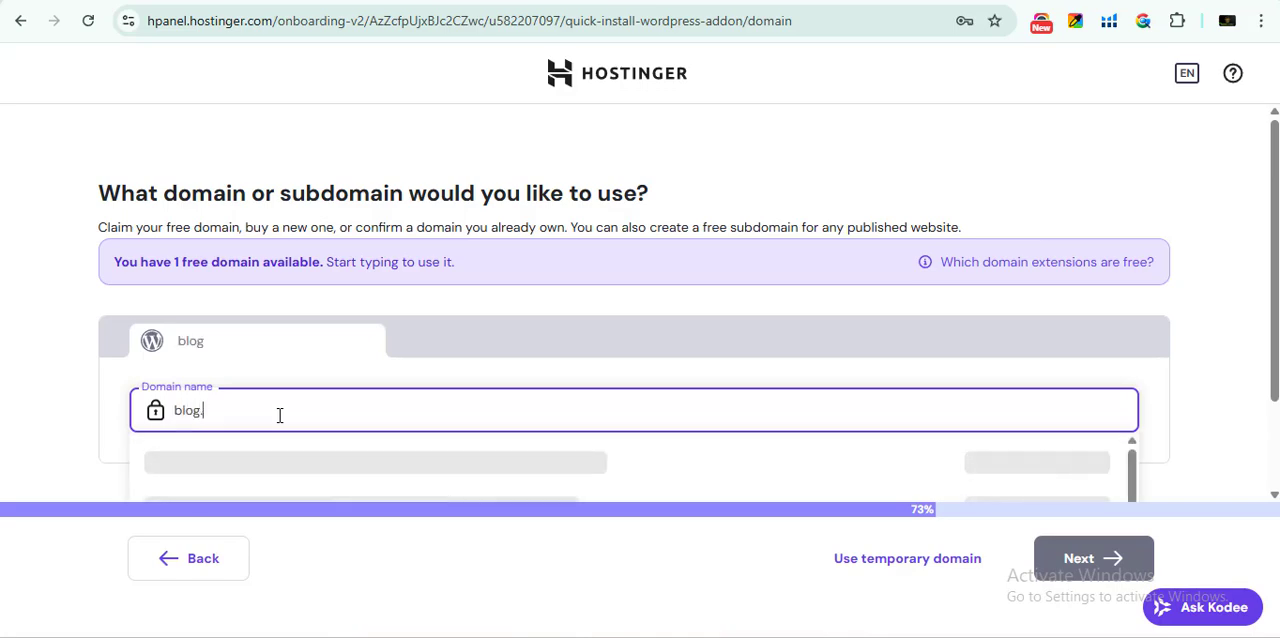
{"action": "type", "text": "."}
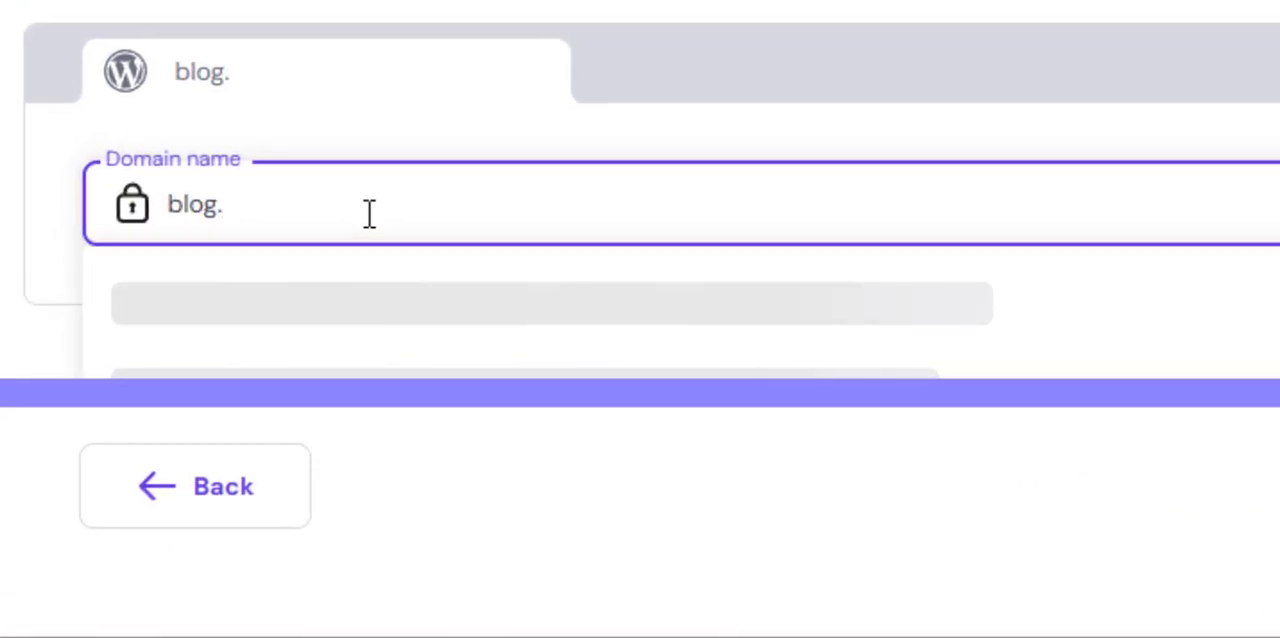
{"action": "type", "text": "online"}
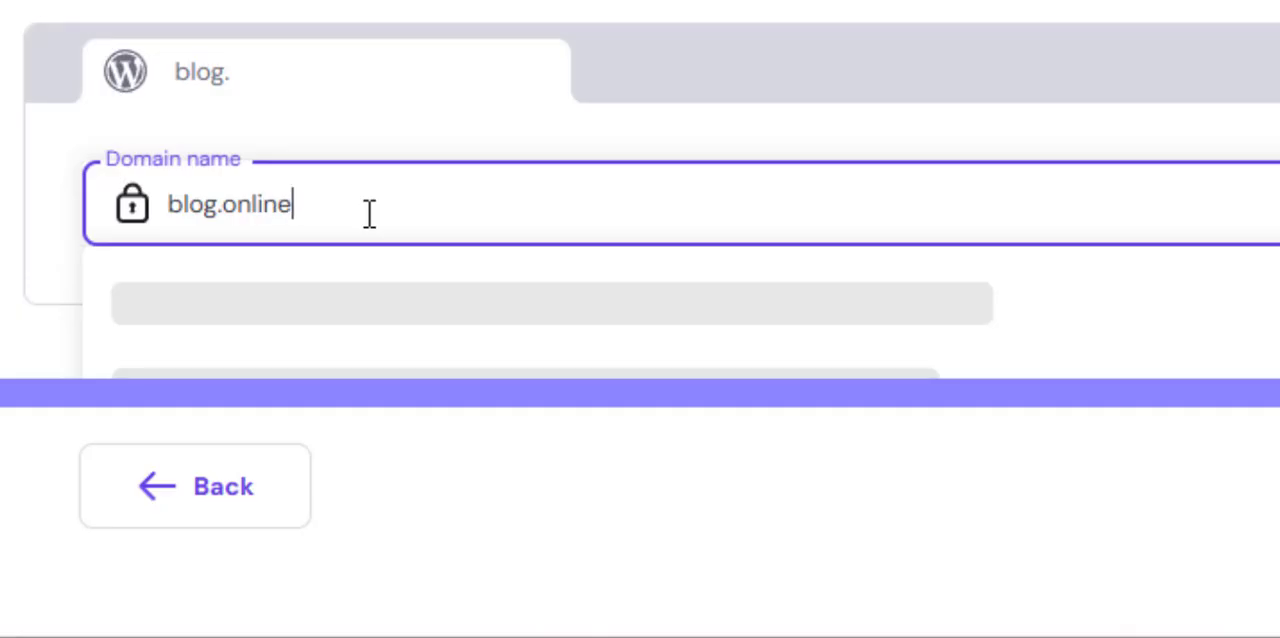
{"action": "type", "text": "giftwo"}
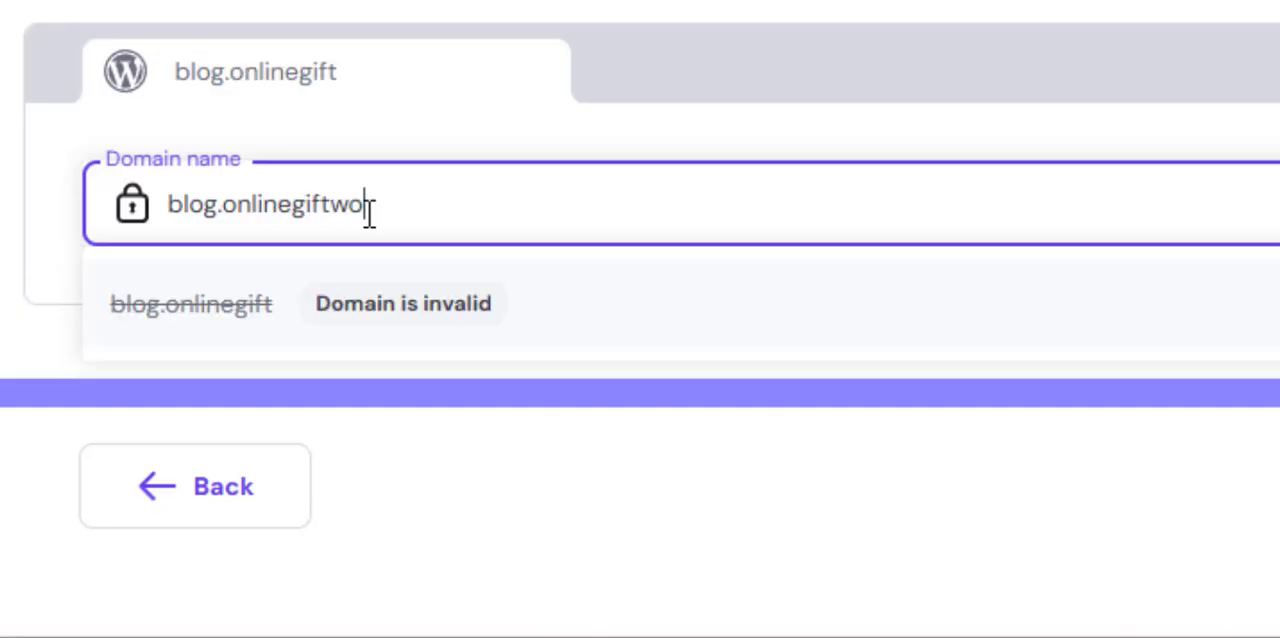
{"action": "type", "text": "rld.in"}
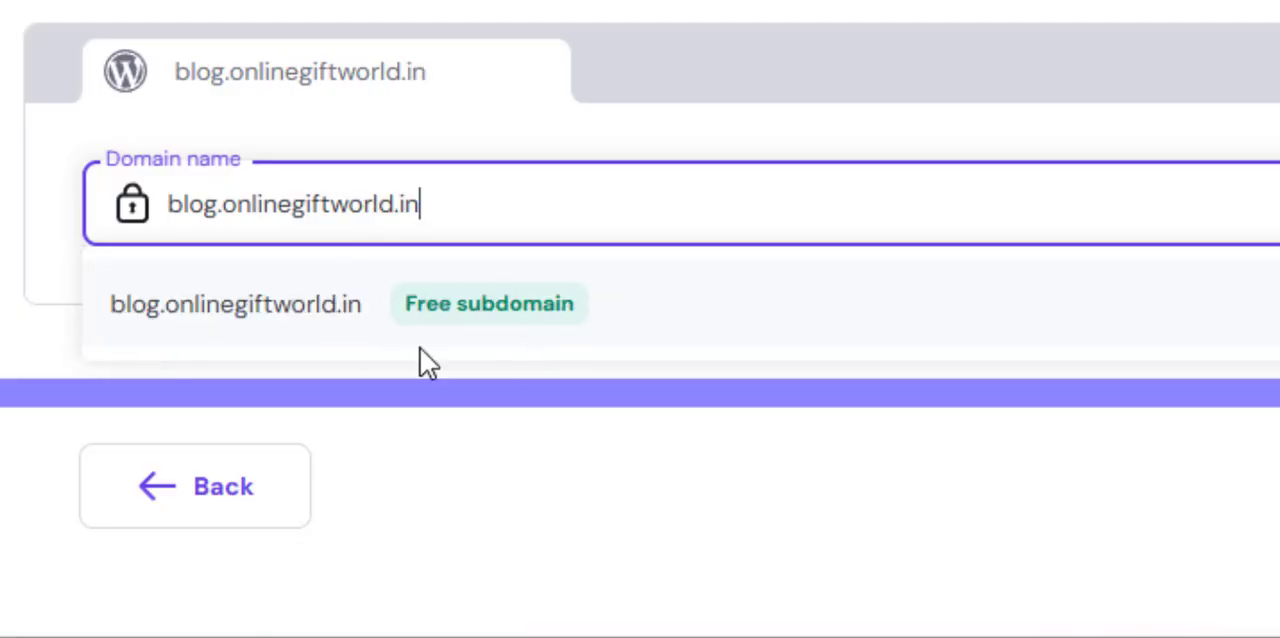
{"action": "left_click_drag", "start_coordinate": [455, 207], "coordinate": [231, 244]}
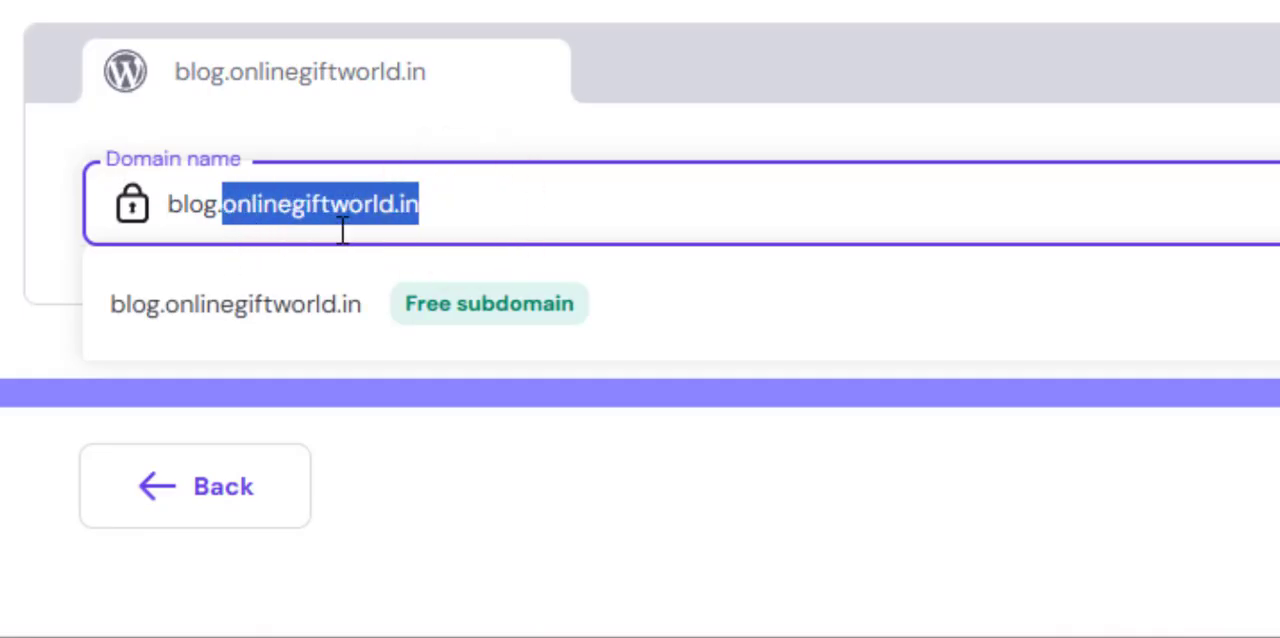
{"action": "left_click", "coordinate": [478, 193]}
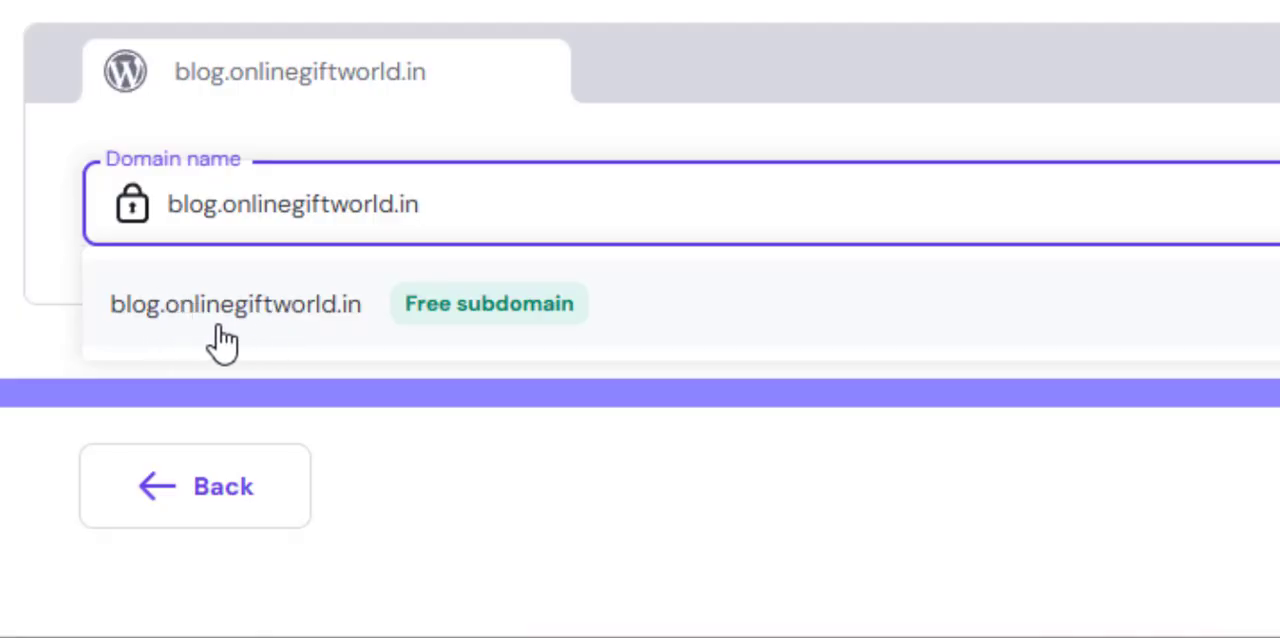
{"action": "left_click", "coordinate": [268, 322]}
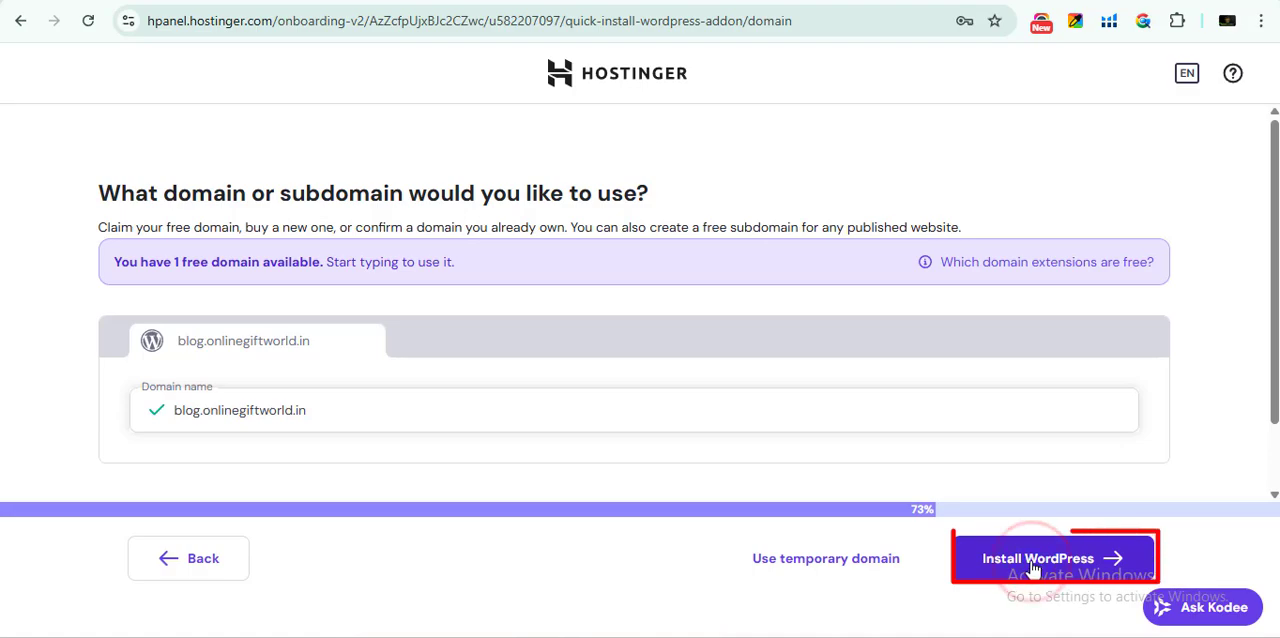
{"action": "left_click", "coordinate": [1035, 568]}
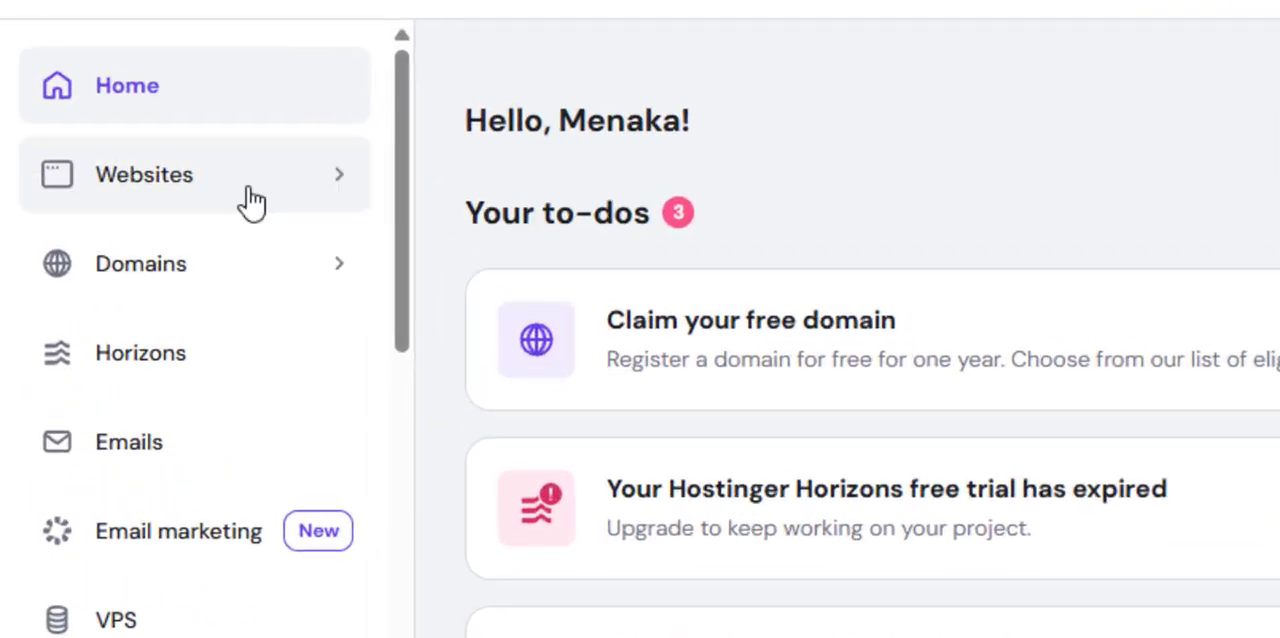
View the blog.onlinegiftworld.in site from the websites list, and open its WordPress admin
{"action": "left_click", "coordinate": [123, 200]}
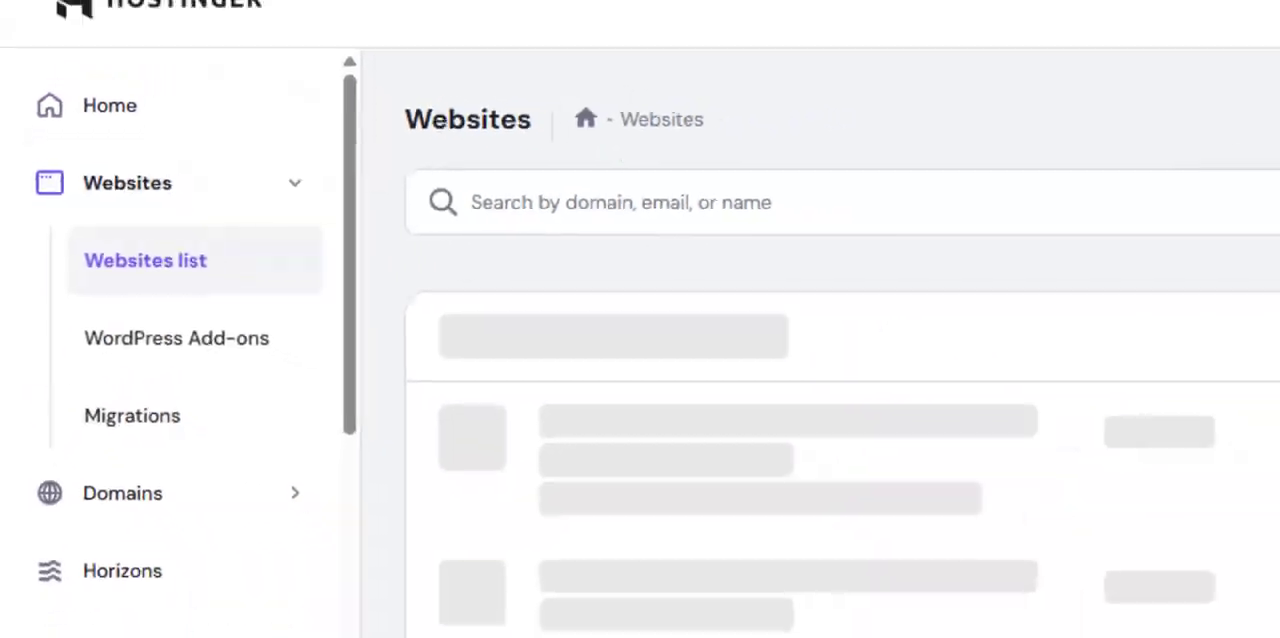
{"action": "left_click", "coordinate": [1241, 163]}
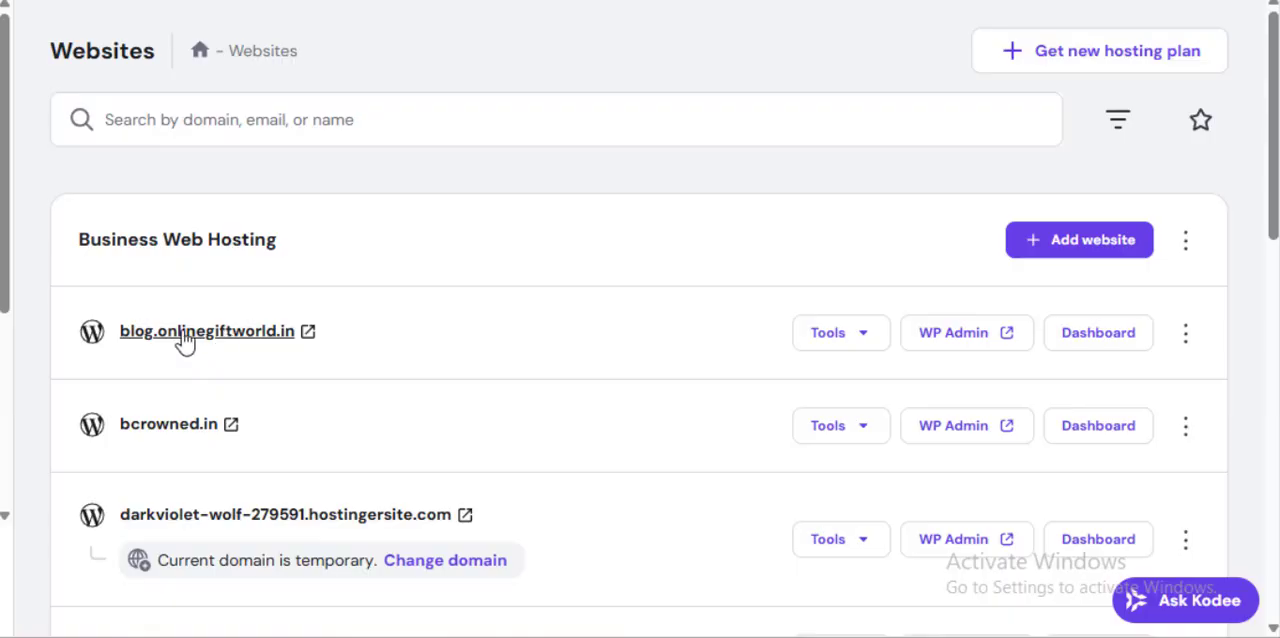
{"action": "left_click", "coordinate": [185, 340]}
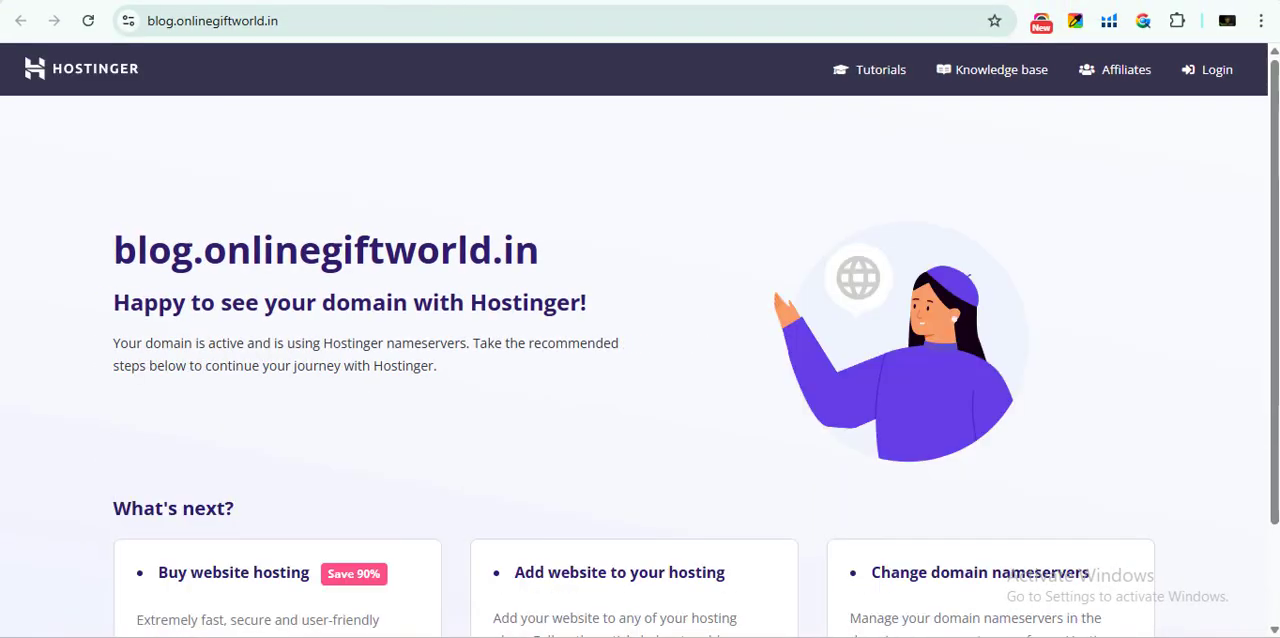
{"action": "left_click", "coordinate": [465, 2]}
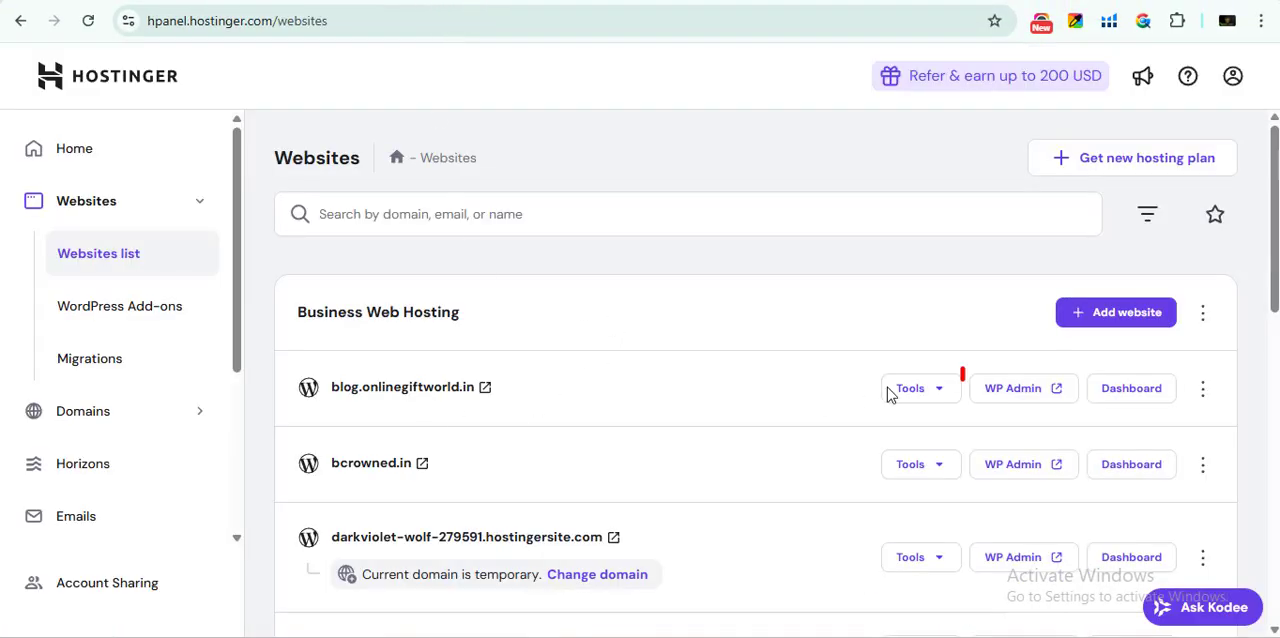
{"action": "left_click", "coordinate": [1045, 390]}
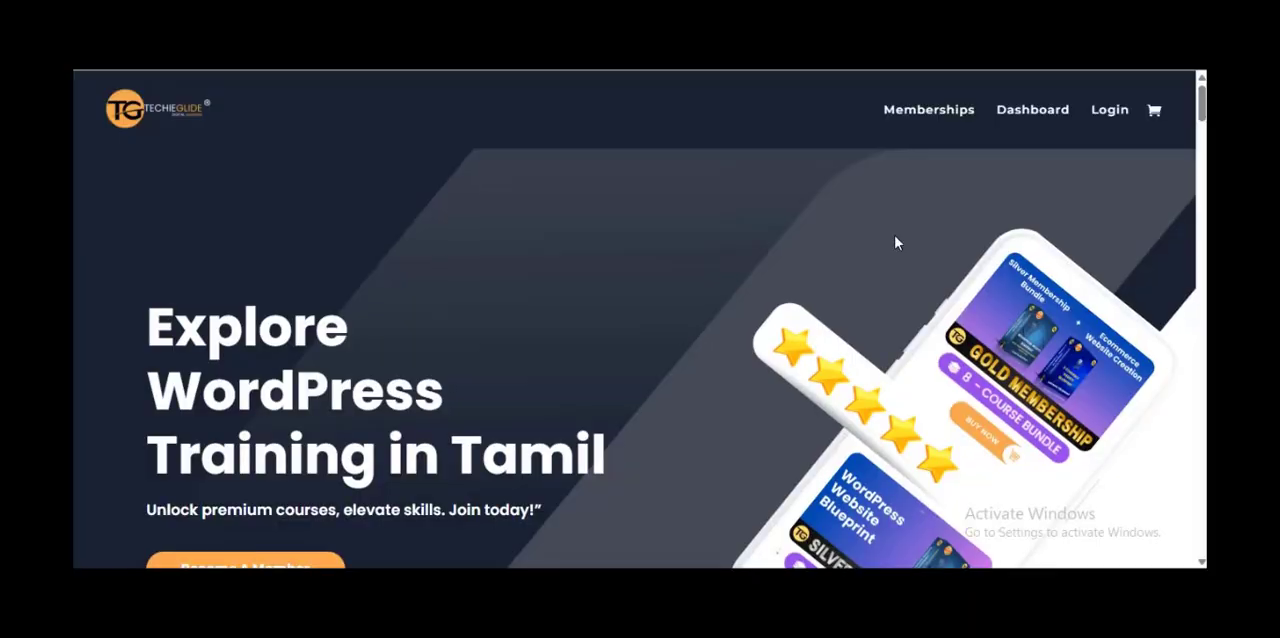
{"action": "scroll", "coordinate": [894, 235], "scroll_direction": "down", "scroll_amount": 2}
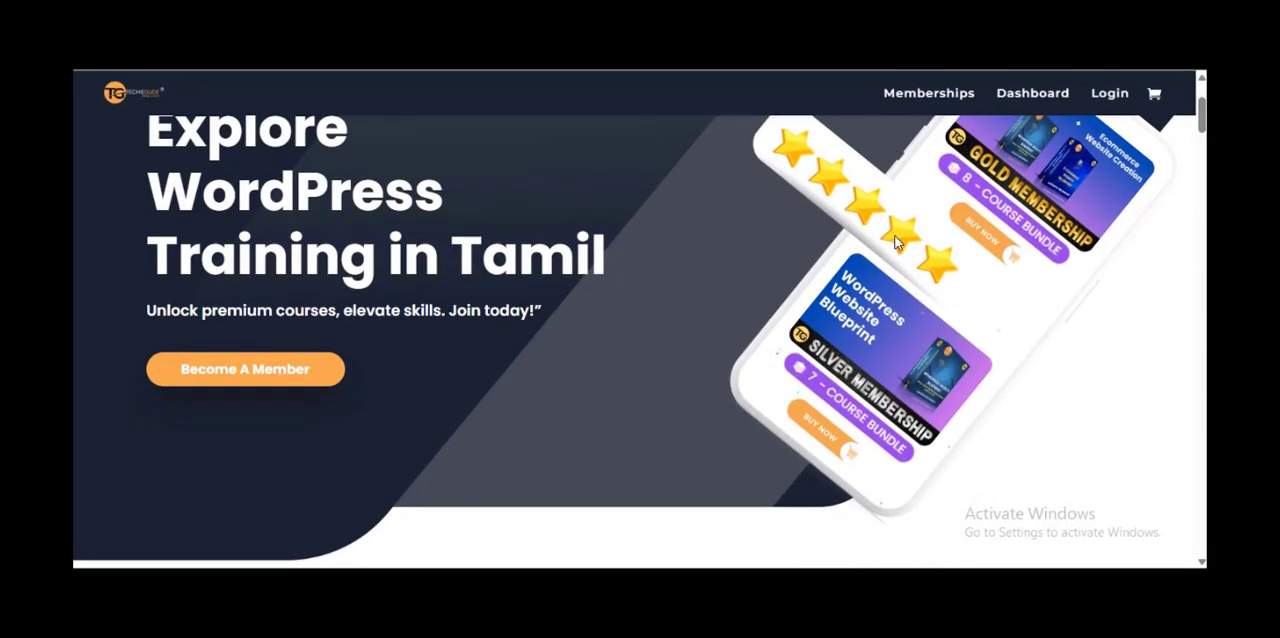
{"action": "scroll", "coordinate": [894, 235], "scroll_direction": "down", "scroll_amount": 5}
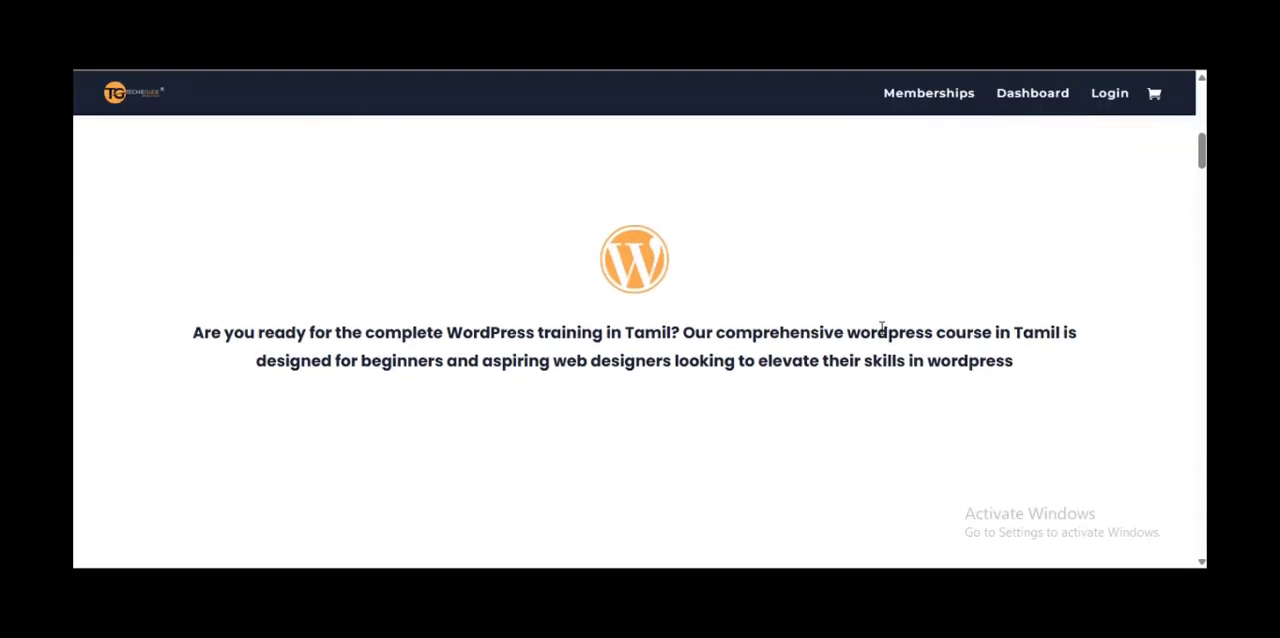
{"action": "scroll", "coordinate": [882, 327], "scroll_direction": "down", "scroll_amount": 10}
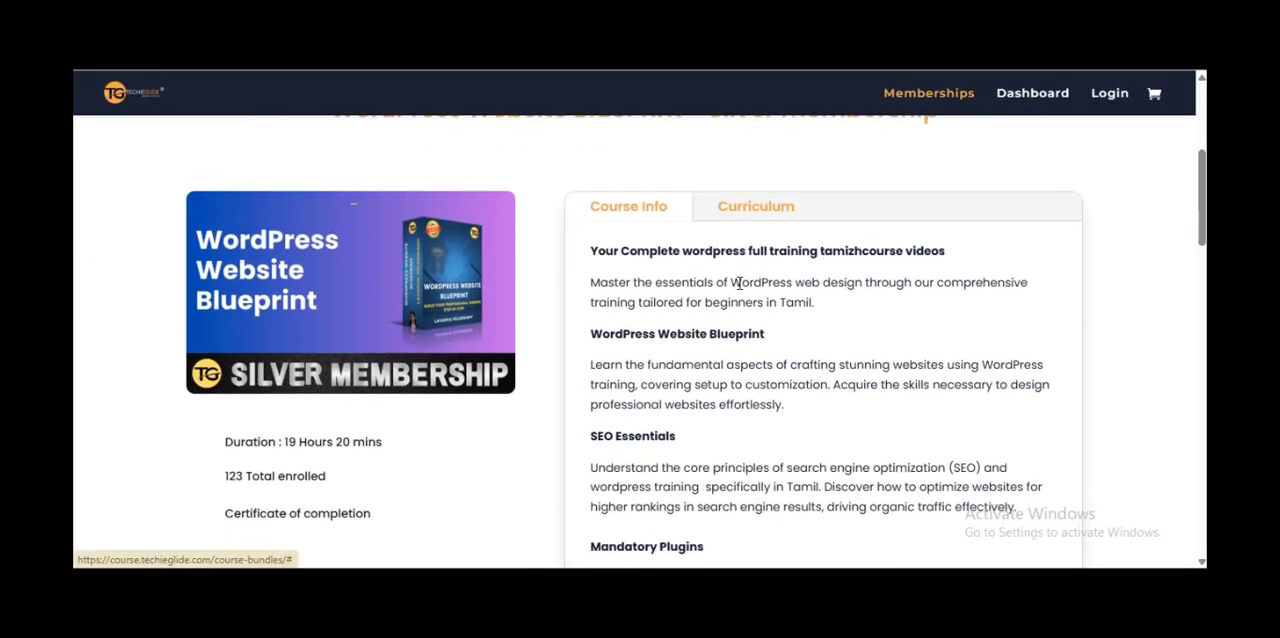
{"action": "scroll", "coordinate": [738, 283], "scroll_direction": "down", "scroll_amount": 8}
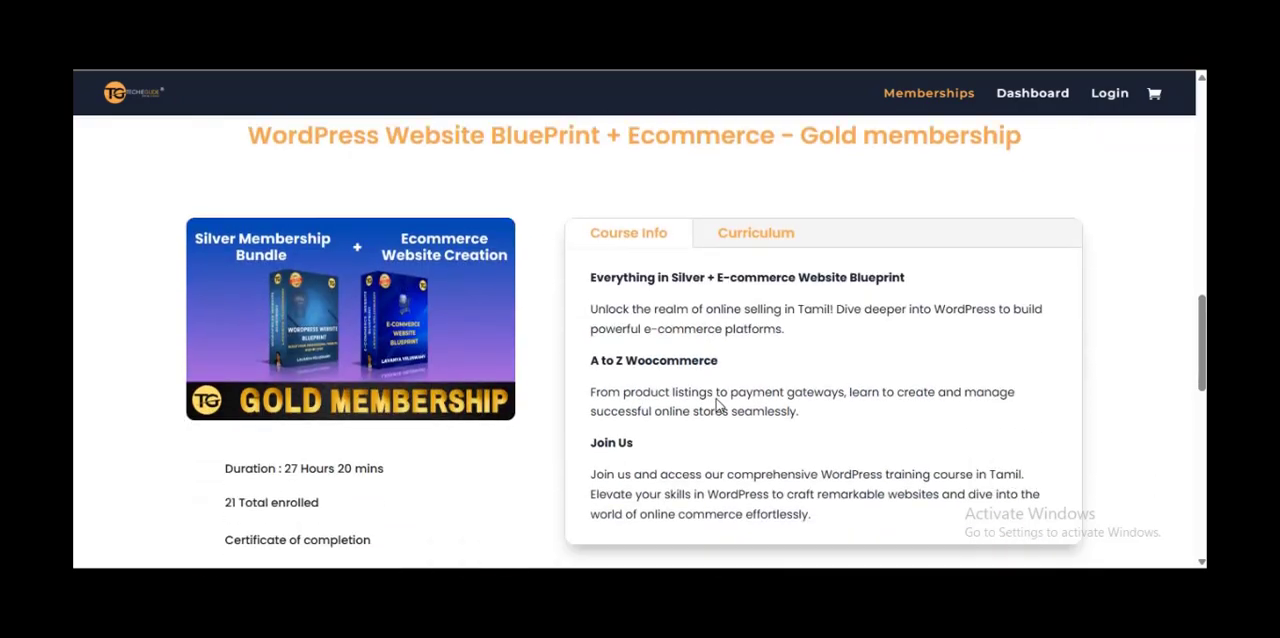
{"action": "scroll", "coordinate": [716, 399], "scroll_direction": "up", "scroll_amount": 6}
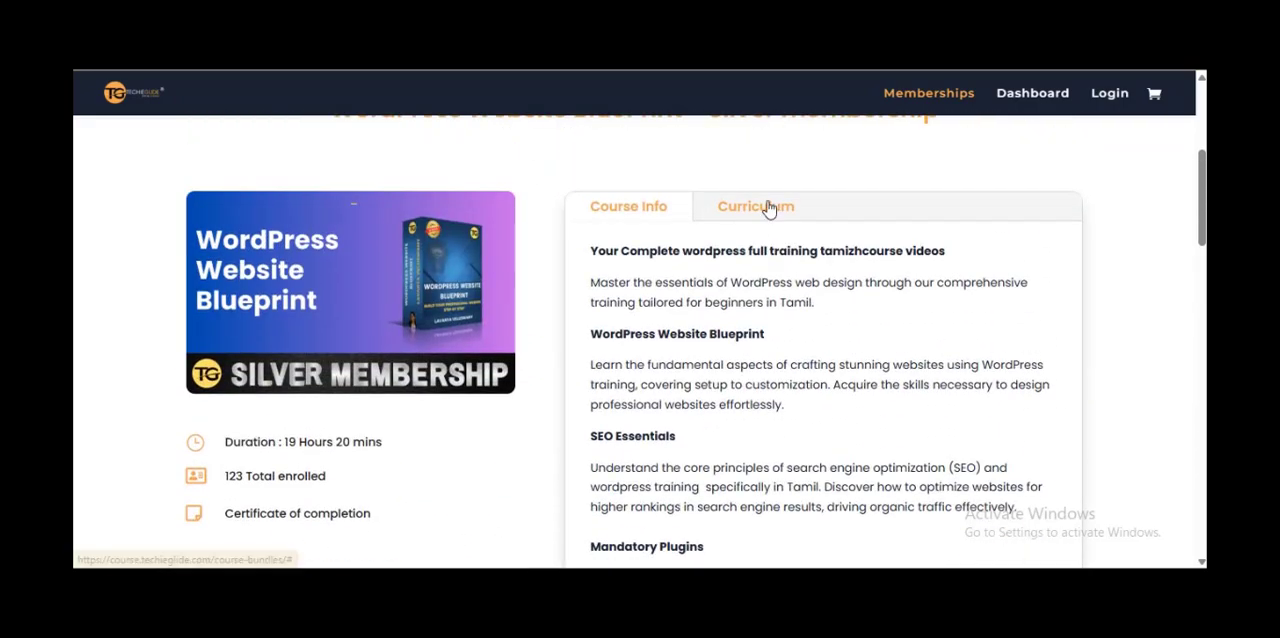